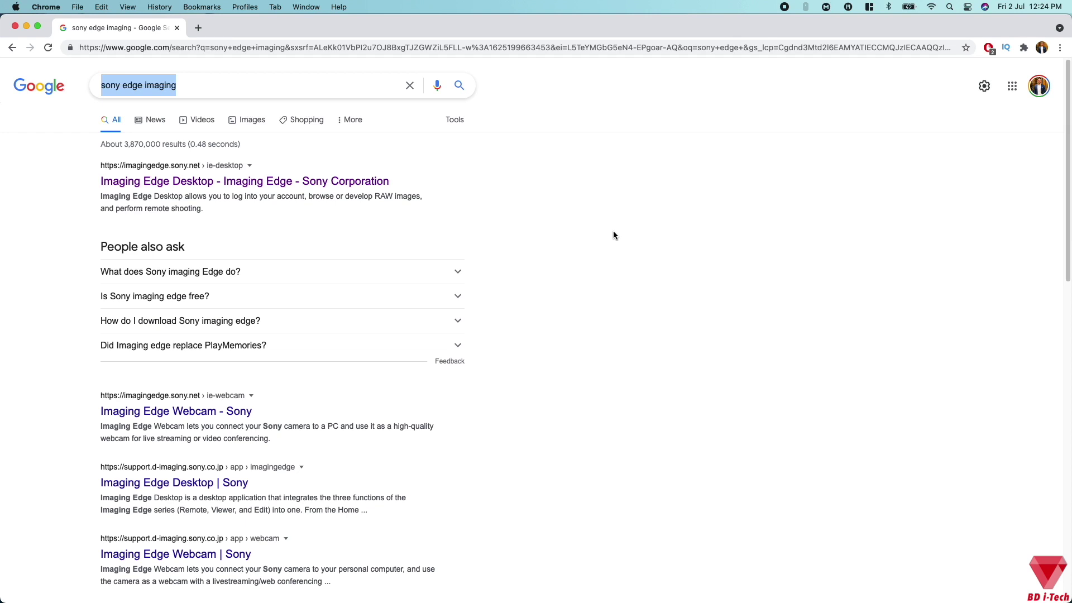
Step: From the 'sony edge imaging' search, open the Imaging Edge Desktop result and download the Mac version
{"action": "left_click", "coordinate": [205, 83]}
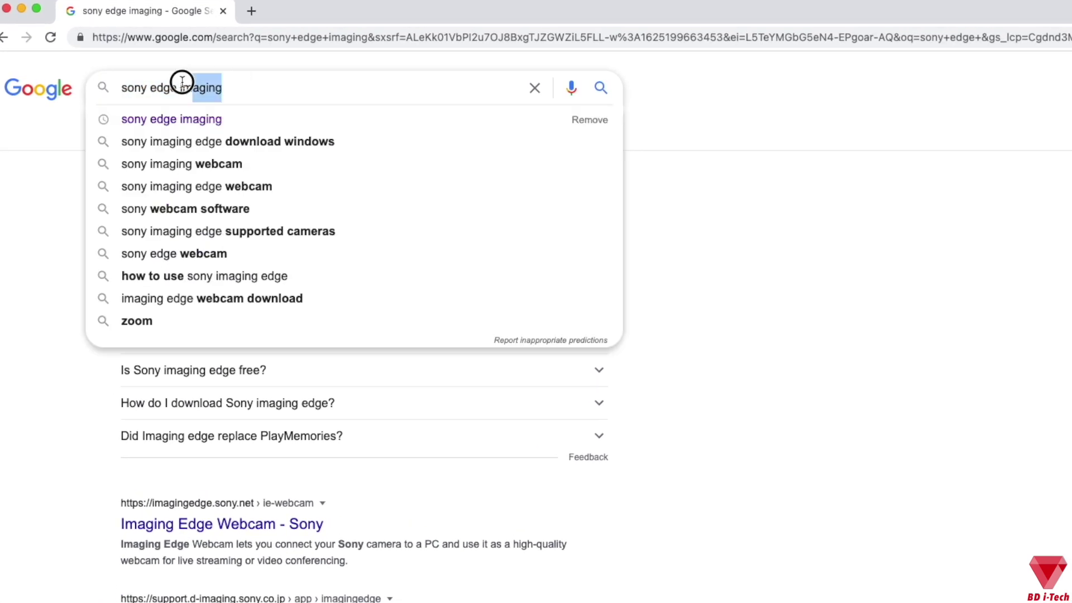
{"action": "left_click_drag", "start_coordinate": [182, 83], "coordinate": [114, 88]}
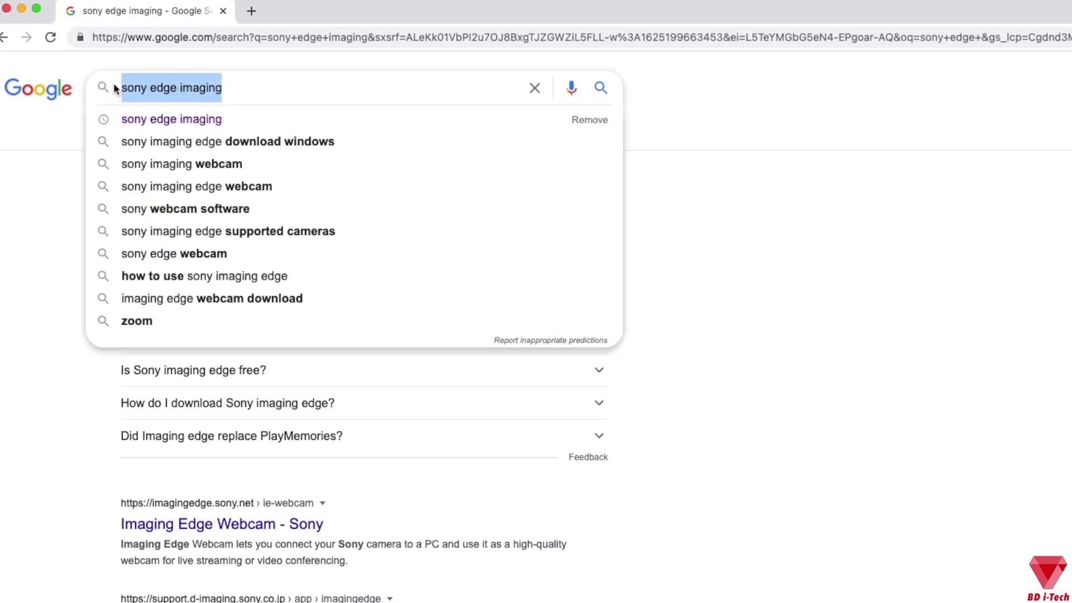
{"action": "left_click", "coordinate": [60, 160]}
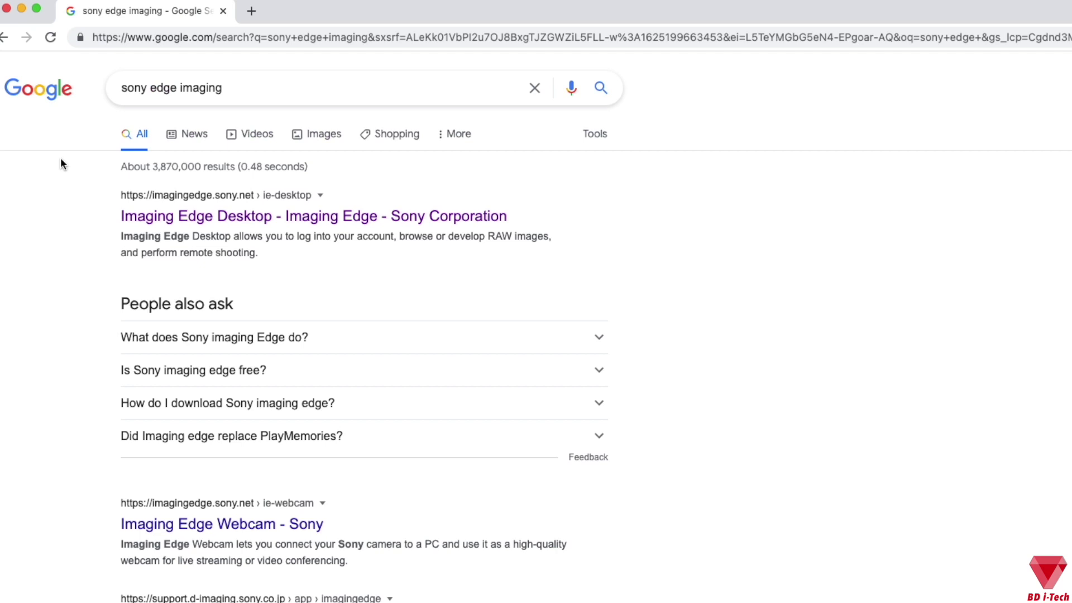
{"action": "left_click", "coordinate": [291, 220]}
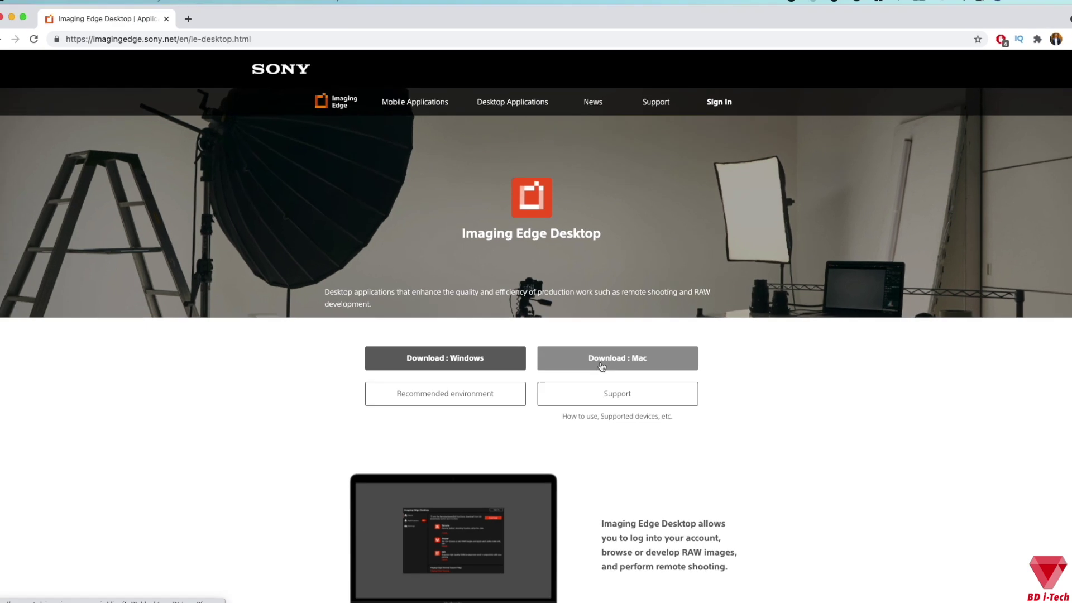
{"action": "left_click", "coordinate": [590, 368]}
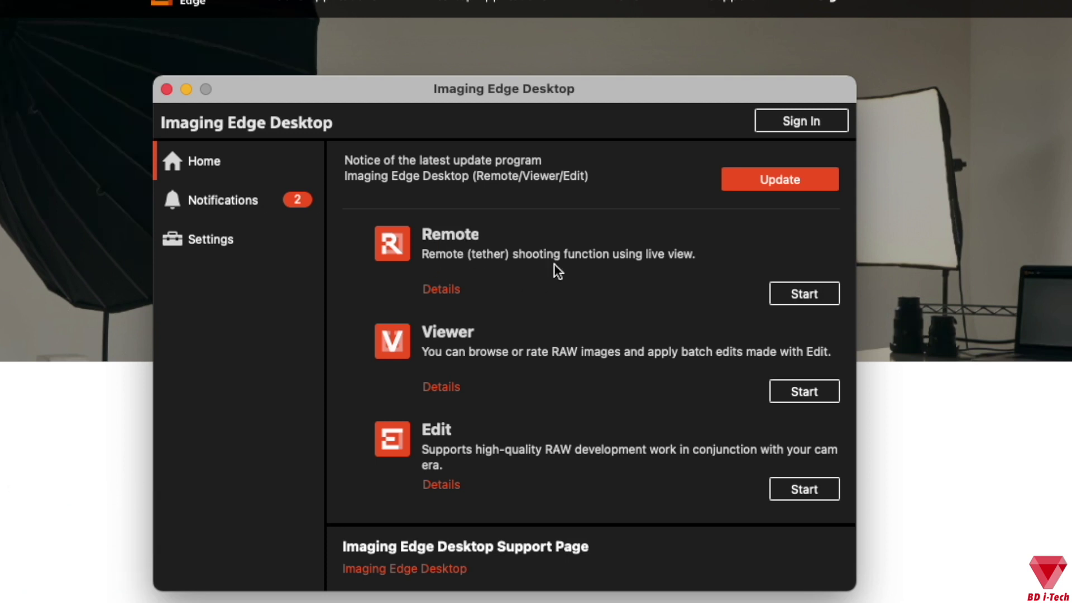
Step: Start Remote, connect to the ILCE-7SM3 camera, and maximise the Remote live view window
{"action": "left_click", "coordinate": [789, 300]}
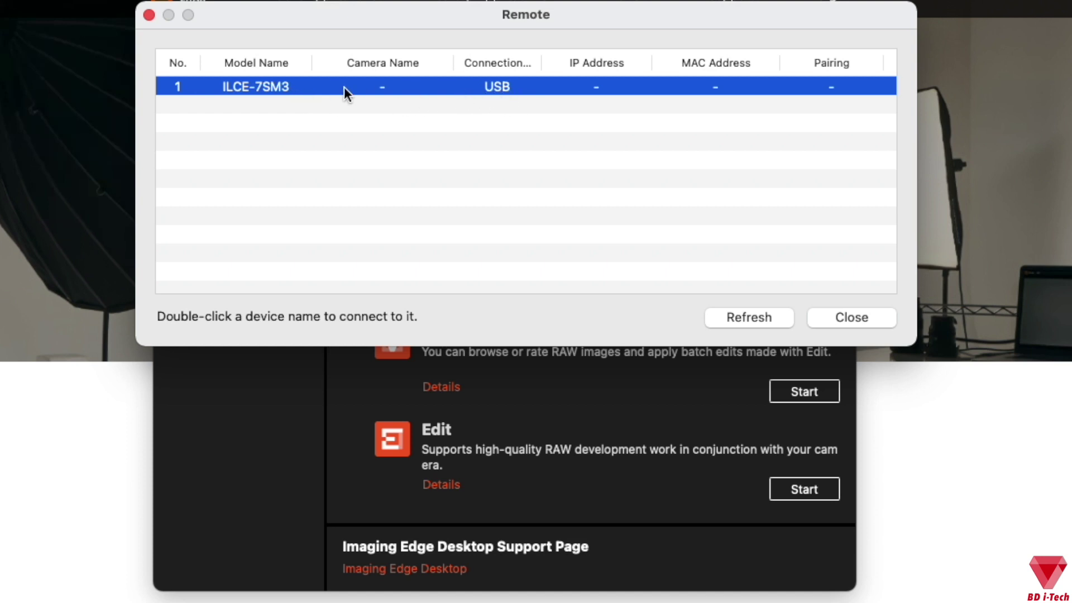
{"action": "double_click", "coordinate": [316, 85]}
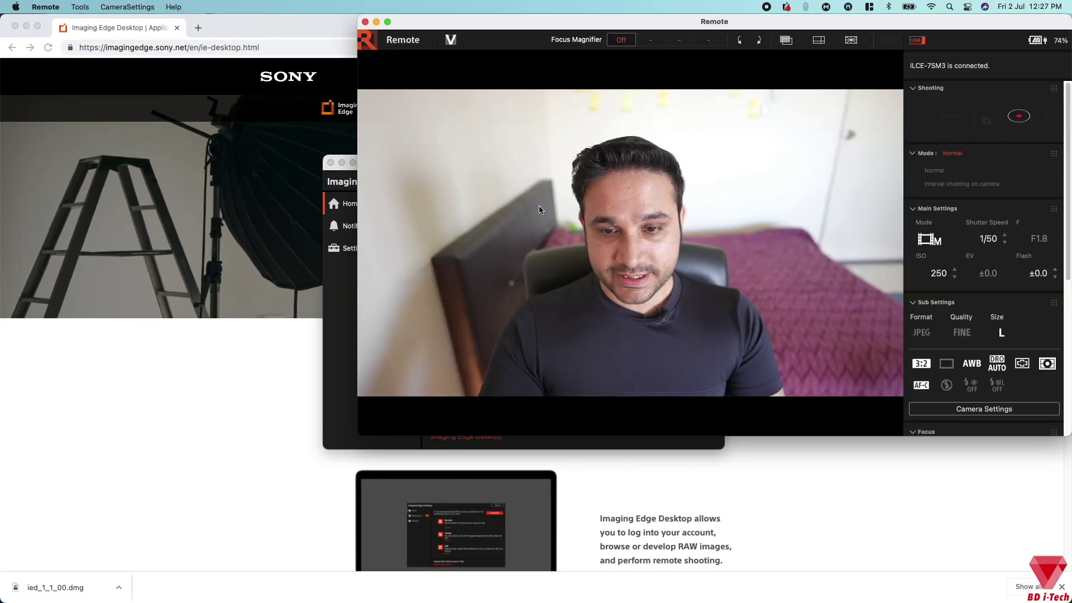
{"action": "double_click", "coordinate": [619, 23]}
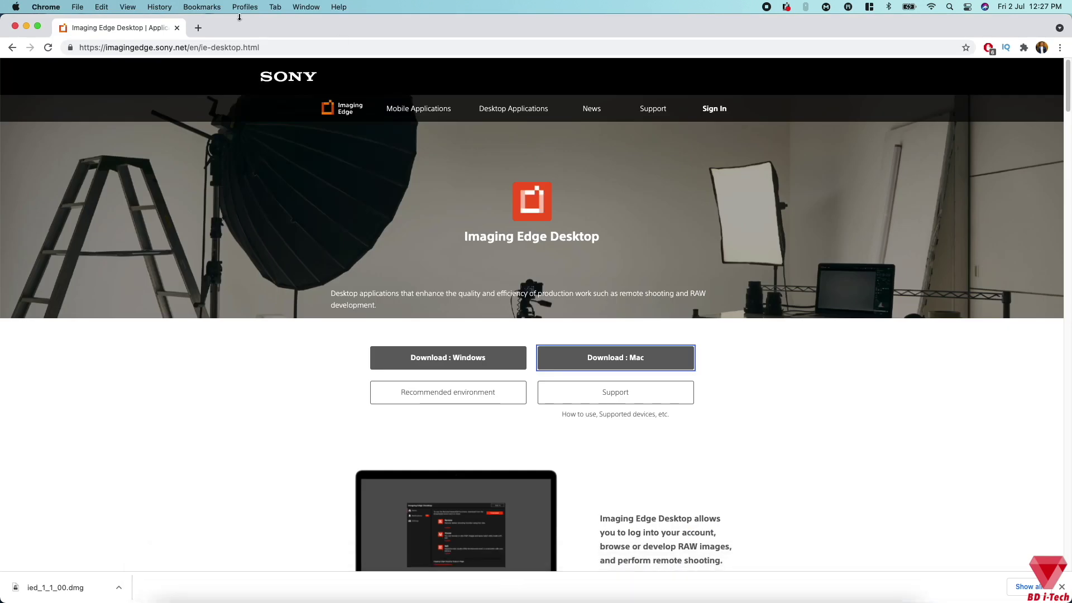
Step: Search Google for 'download obs' in a new tab
{"action": "left_click", "coordinate": [199, 27]}
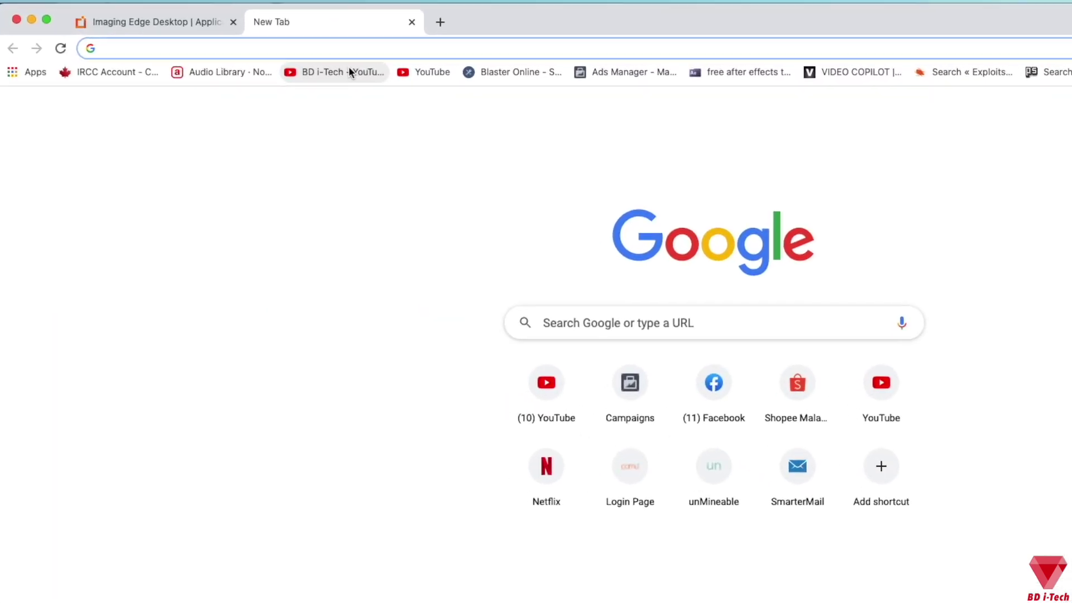
{"action": "type", "text": "on"}
{"action": "key", "text": "BackSpace"}
{"action": "key", "text": "BackSpace"}
{"action": "key", "text": "BackSpace"}
{"action": "type", "text": "d"}
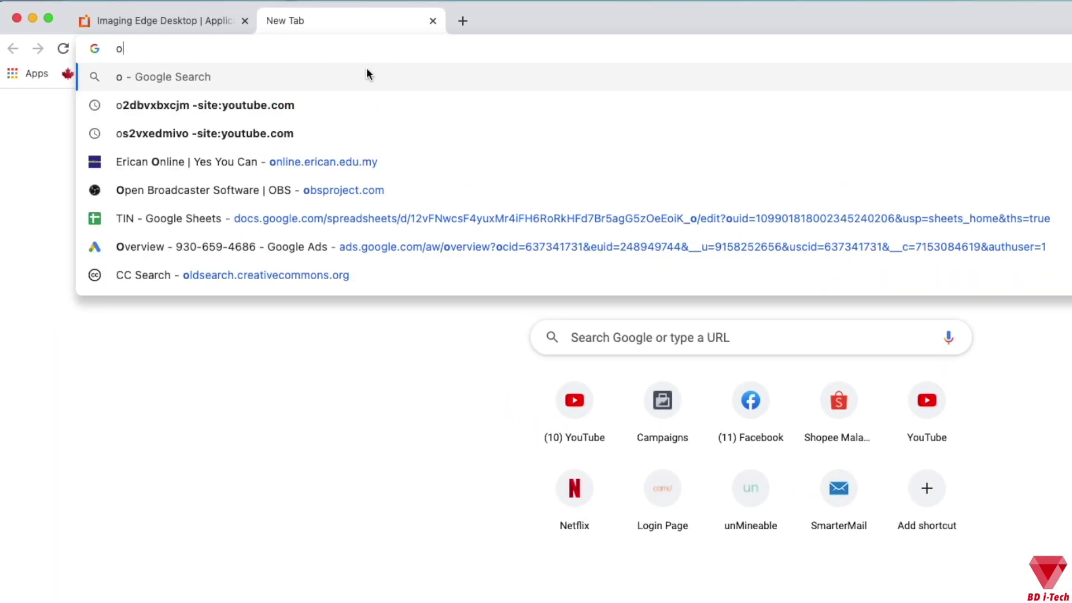
{"action": "key", "text": "BackSpace"}
{"action": "type", "text": "download obs"}
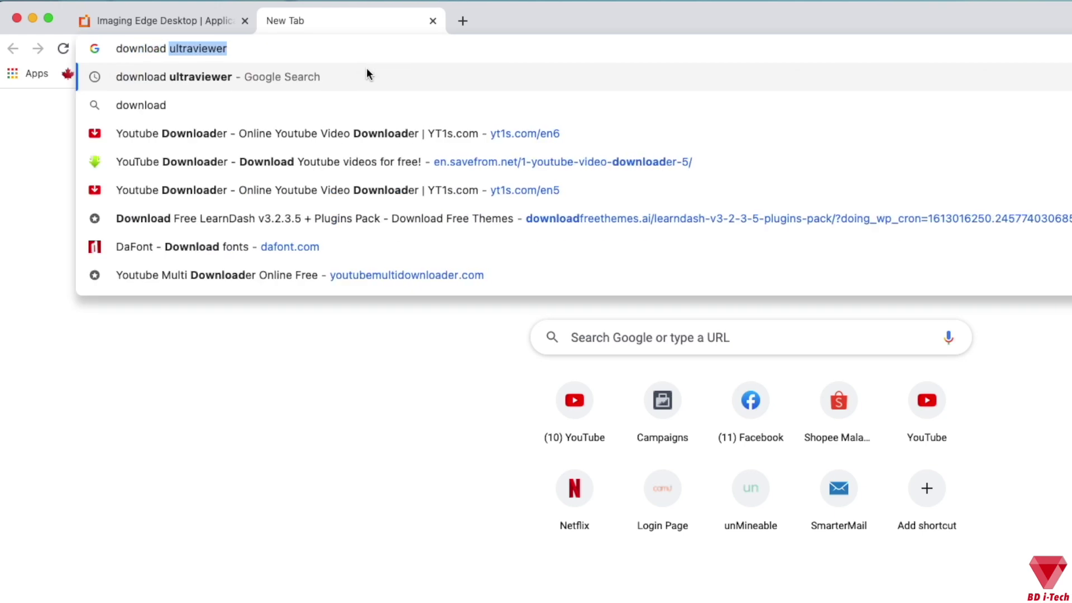
{"action": "key", "text": "Return"}
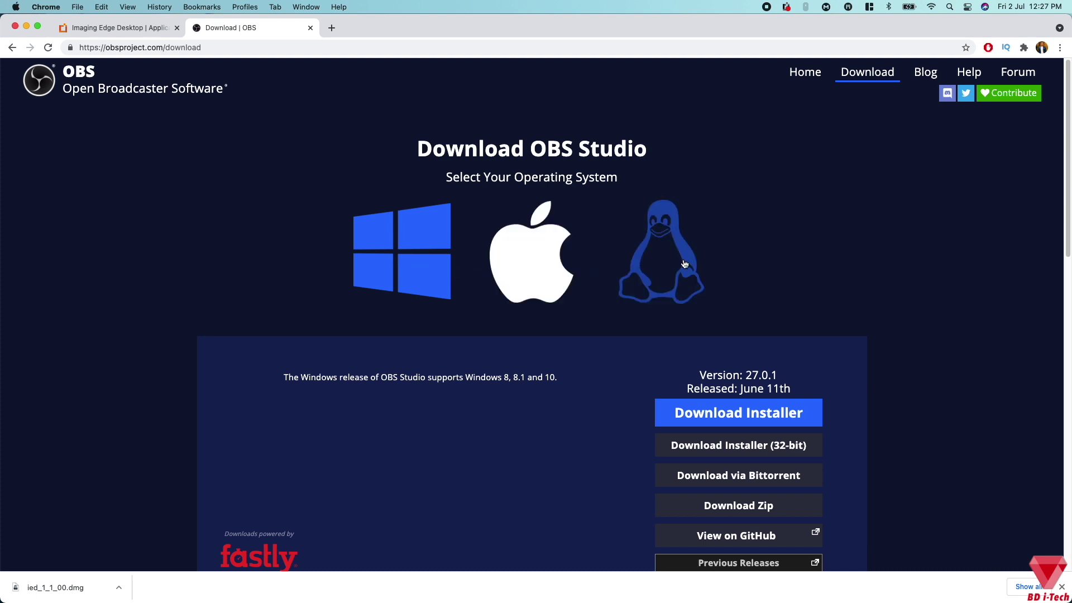
Step: Download the OBS Studio 27.0.1 installer from the OBS download page, then bring up Launchpad
{"action": "left_click", "coordinate": [529, 278]}
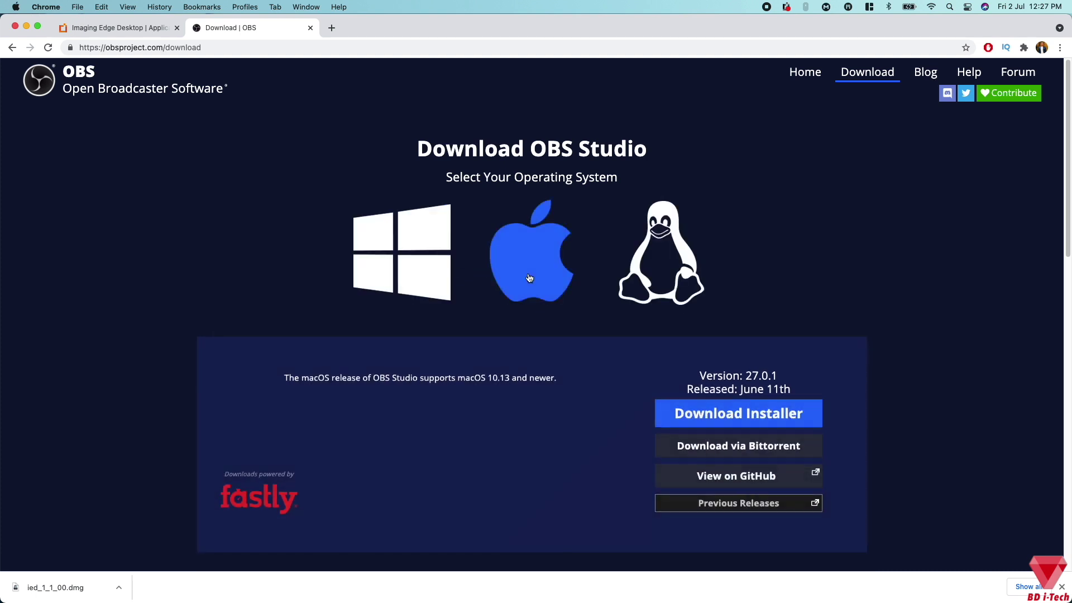
{"action": "left_click", "coordinate": [714, 418]}
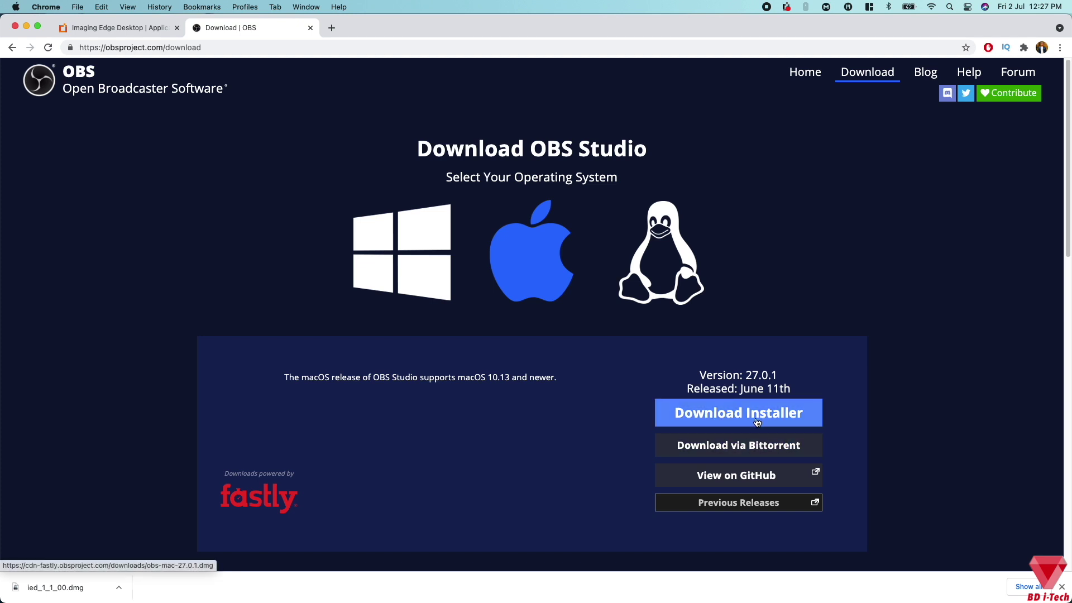
{"action": "left_click", "coordinate": [400, 249]}
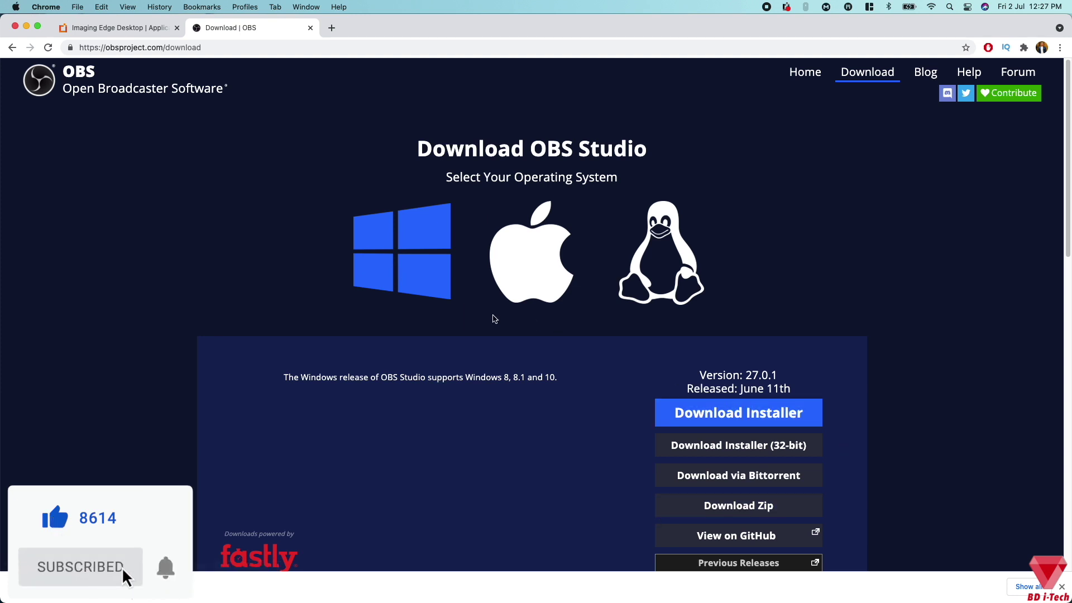
{"action": "left_click", "coordinate": [746, 416]}
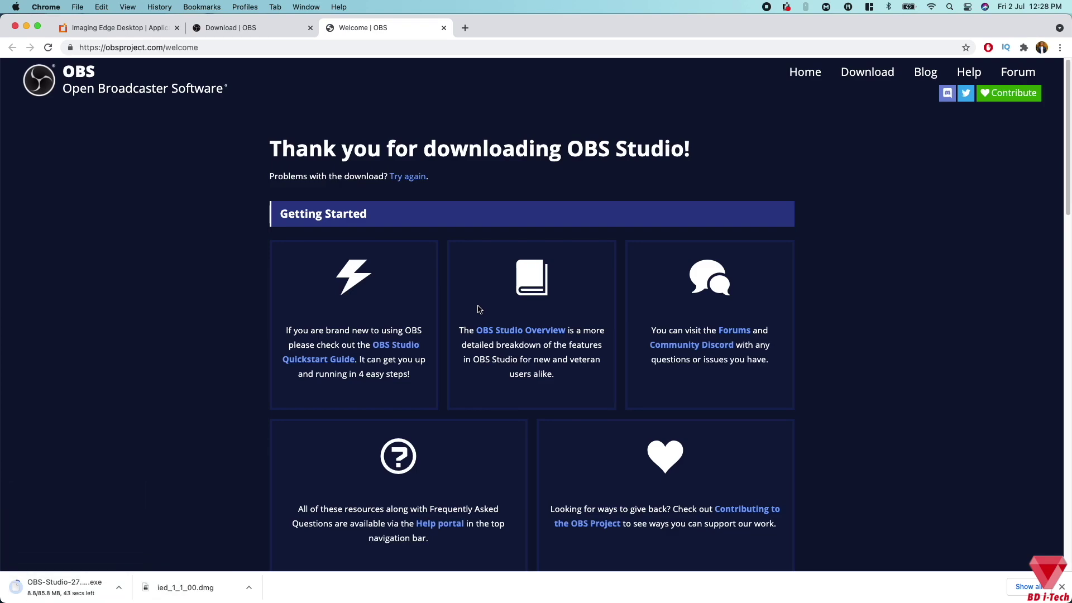
{"action": "key", "text": "F4"}
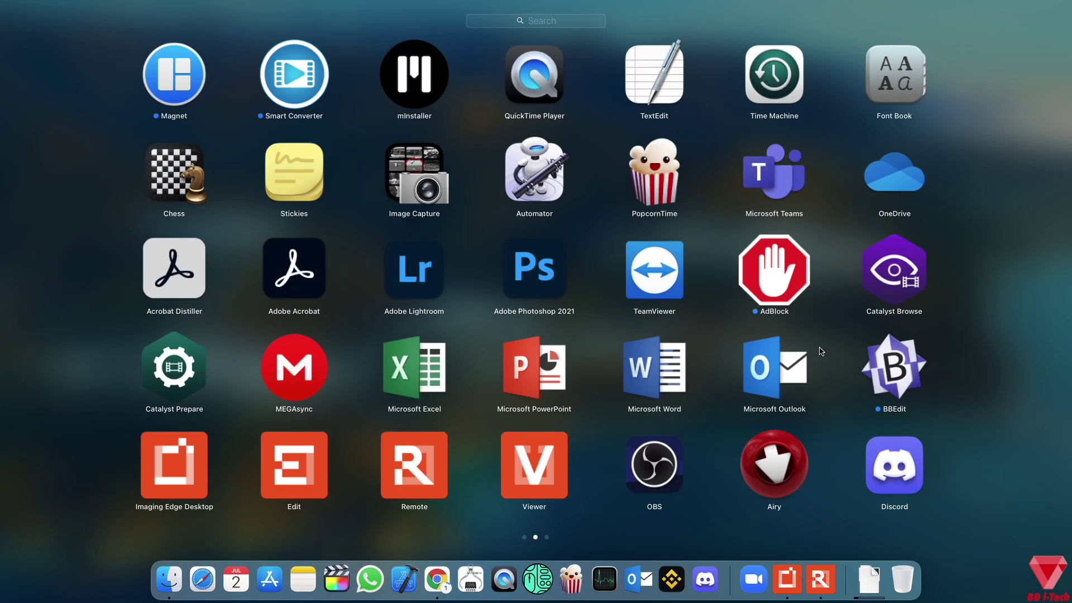
Step: Launch OBS Studio and move its window down slightly
{"action": "left_click", "coordinate": [656, 467]}
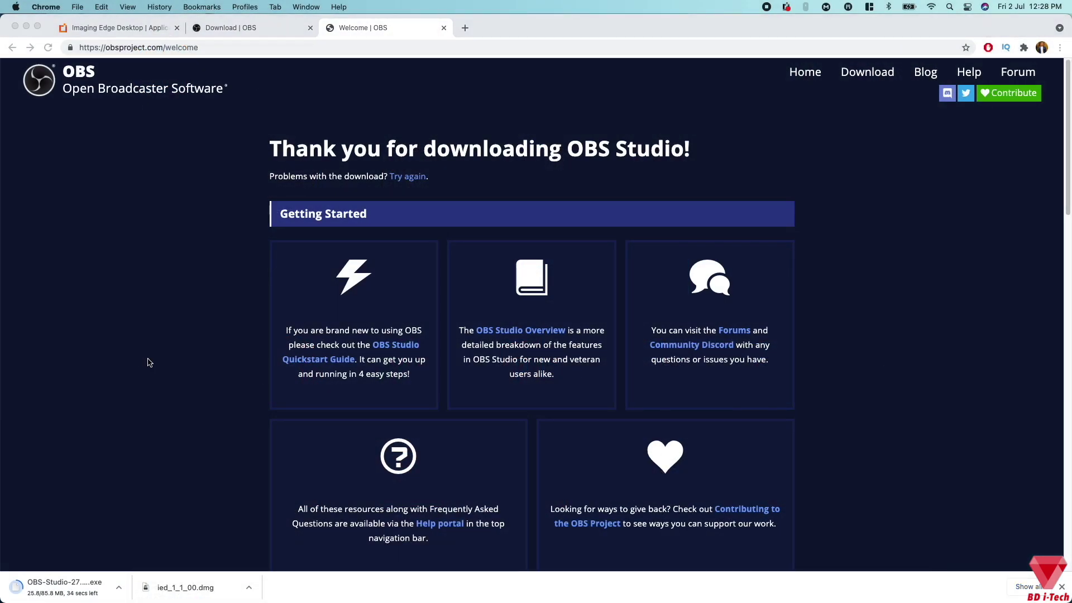
{"action": "left_click", "coordinate": [119, 589]}
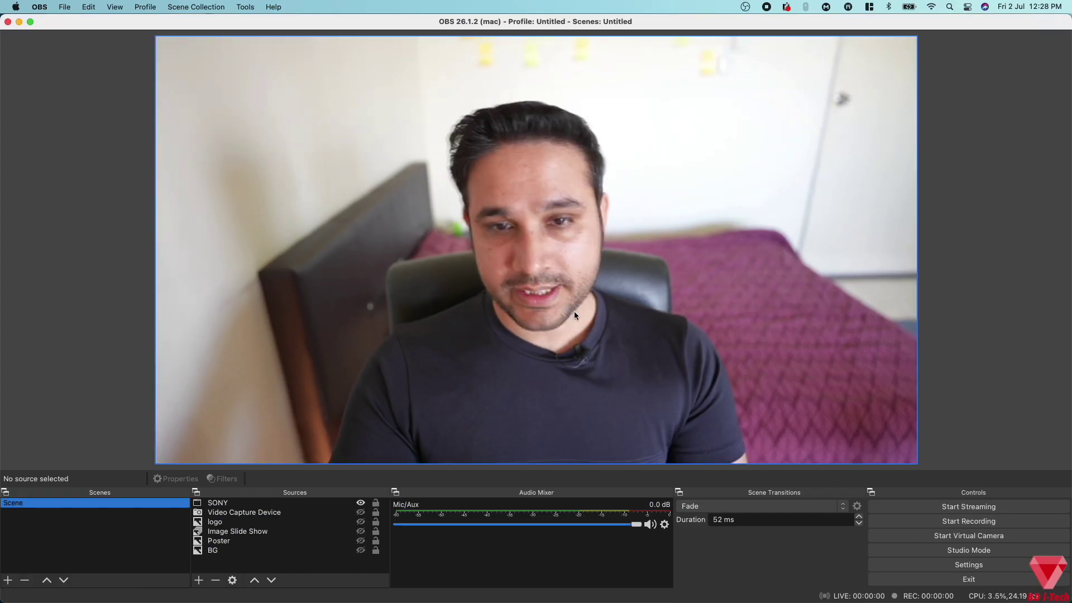
{"action": "left_click_drag", "start_coordinate": [131, 20], "coordinate": [269, 104]}
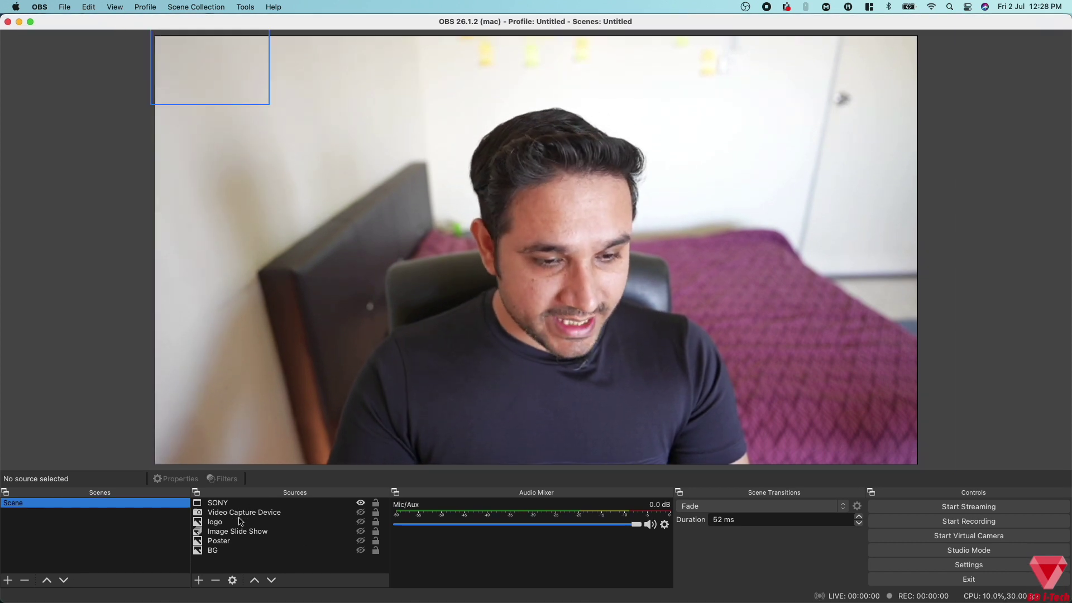
Step: Delete the Video Capture Device, logo, Image Slide Show, Poster and BG sources, keeping SONY
{"action": "left_click", "coordinate": [223, 503]}
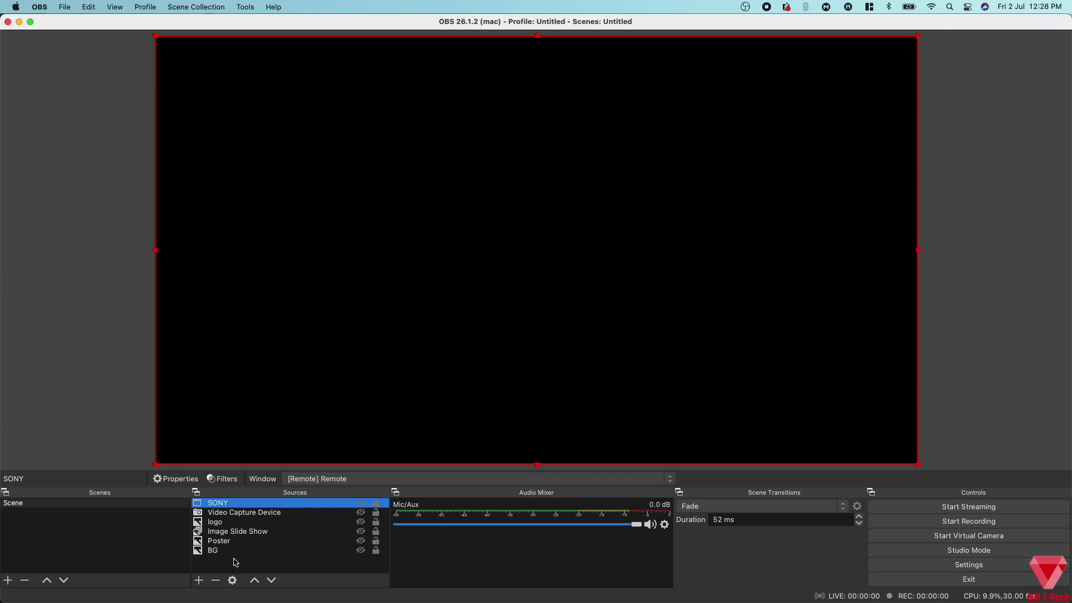
{"action": "left_click_drag", "start_coordinate": [236, 562], "coordinate": [241, 511]}
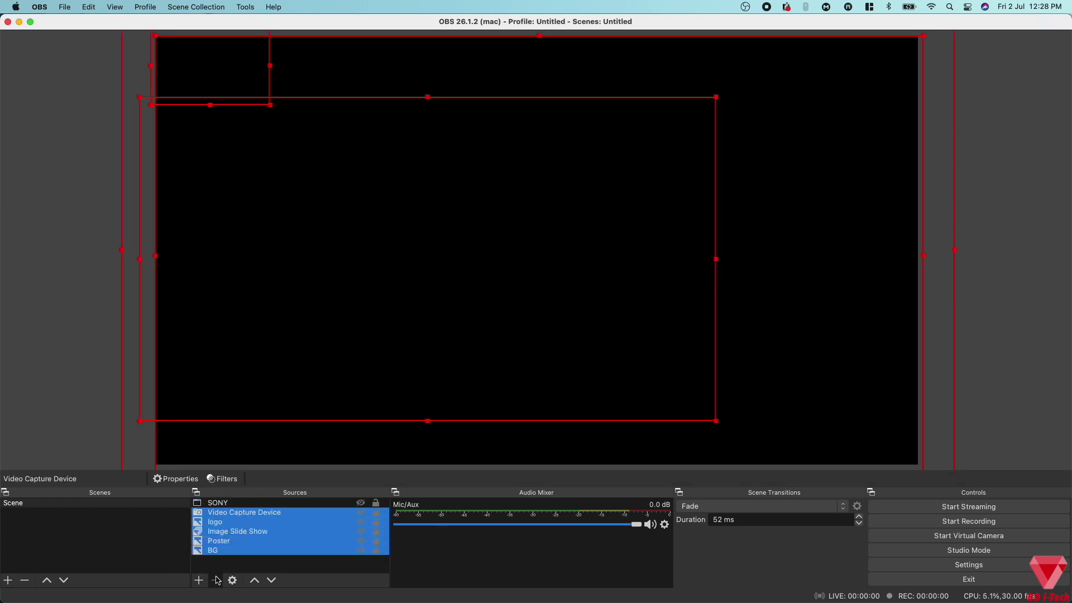
{"action": "left_click", "coordinate": [217, 581]}
{"action": "left_click", "coordinate": [608, 326]}
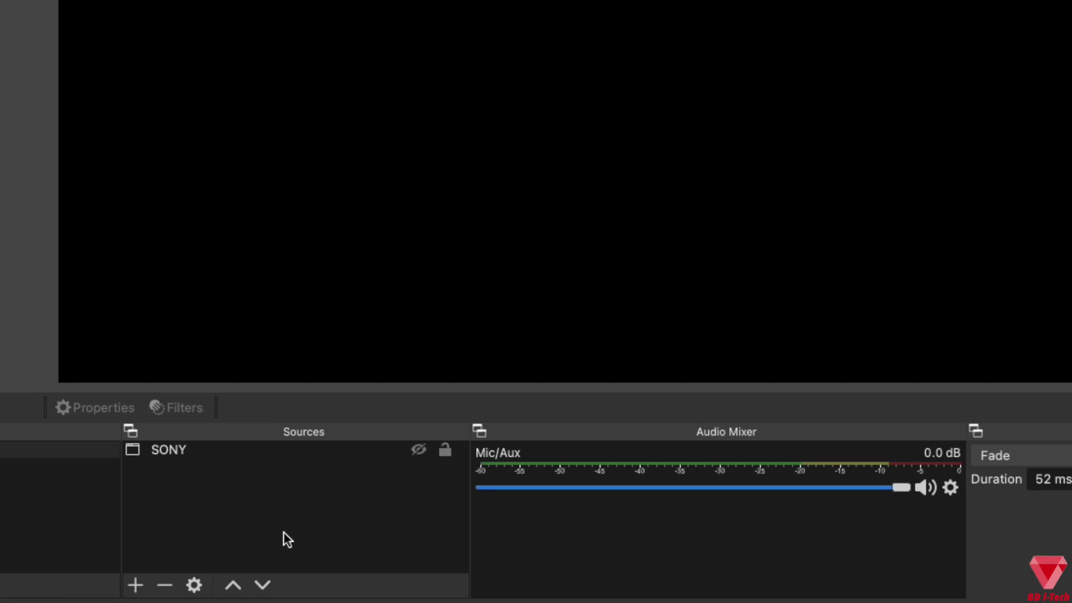
Step: Add a Window Capture source named 'Sony Webcam'
{"action": "left_click", "coordinate": [135, 586]}
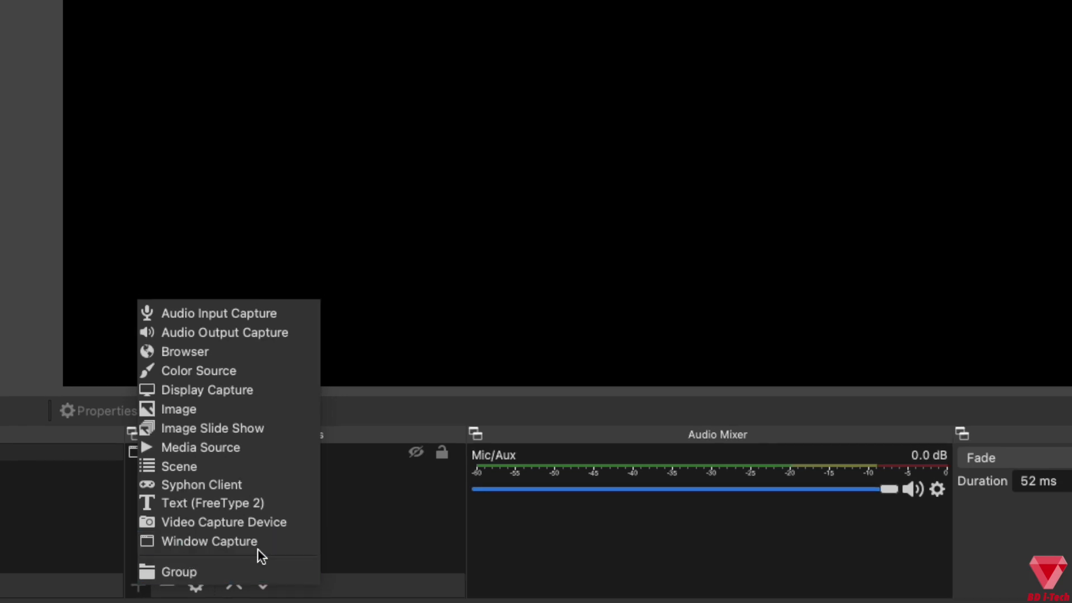
{"action": "left_click", "coordinate": [273, 548]}
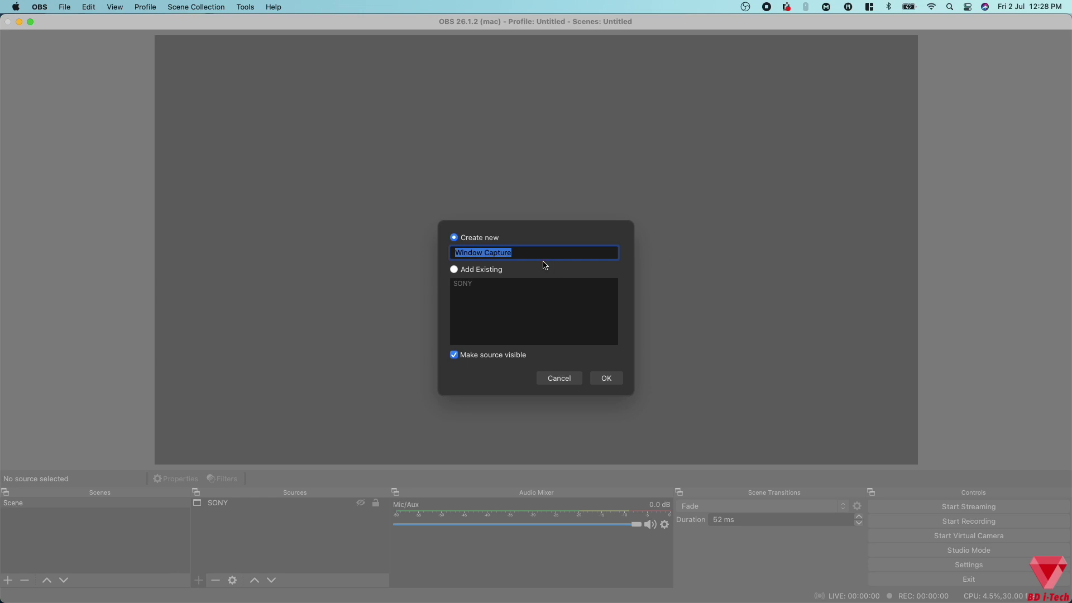
{"action": "type", "text": "Sony W"}
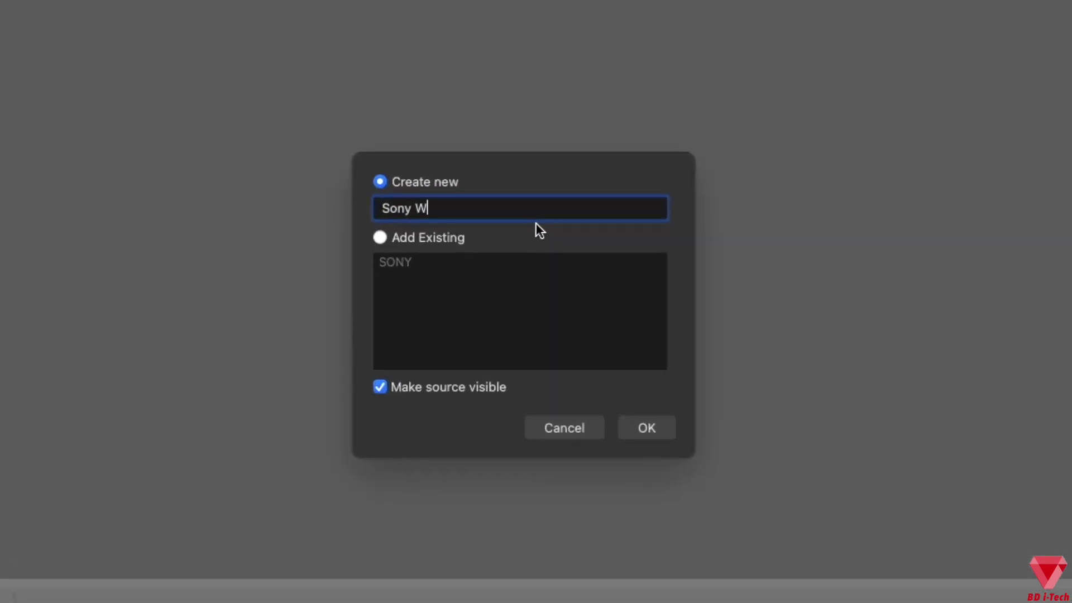
{"action": "type", "text": "ebcam"}
{"action": "left_click", "coordinate": [658, 435]}
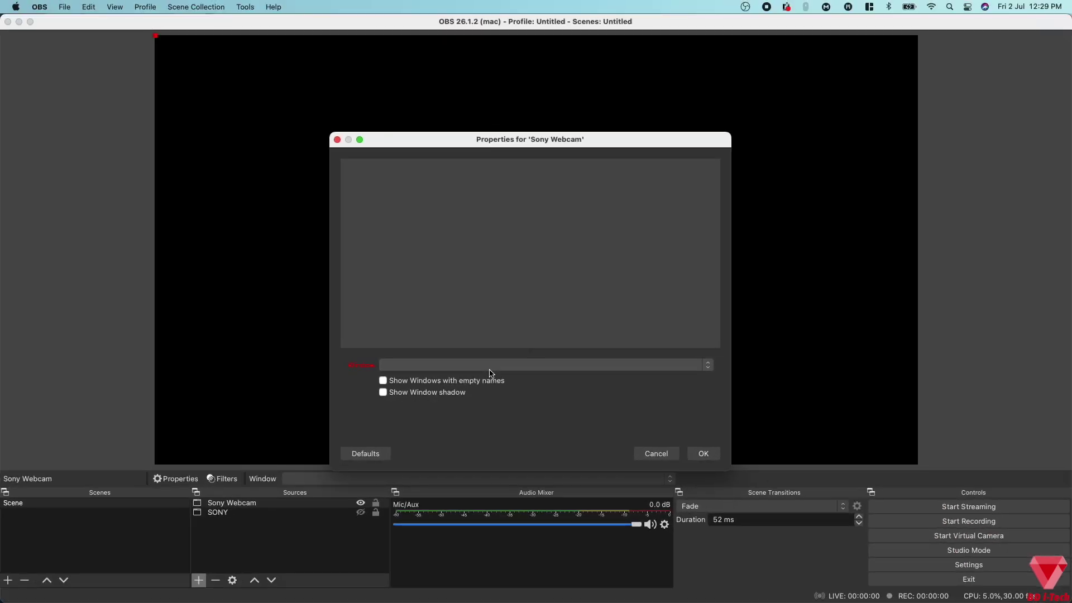
Step: Set the Sony Webcam source's window to '[Remote] Remote' to capture the camera live view
{"action": "key", "text": "super+Tab"}
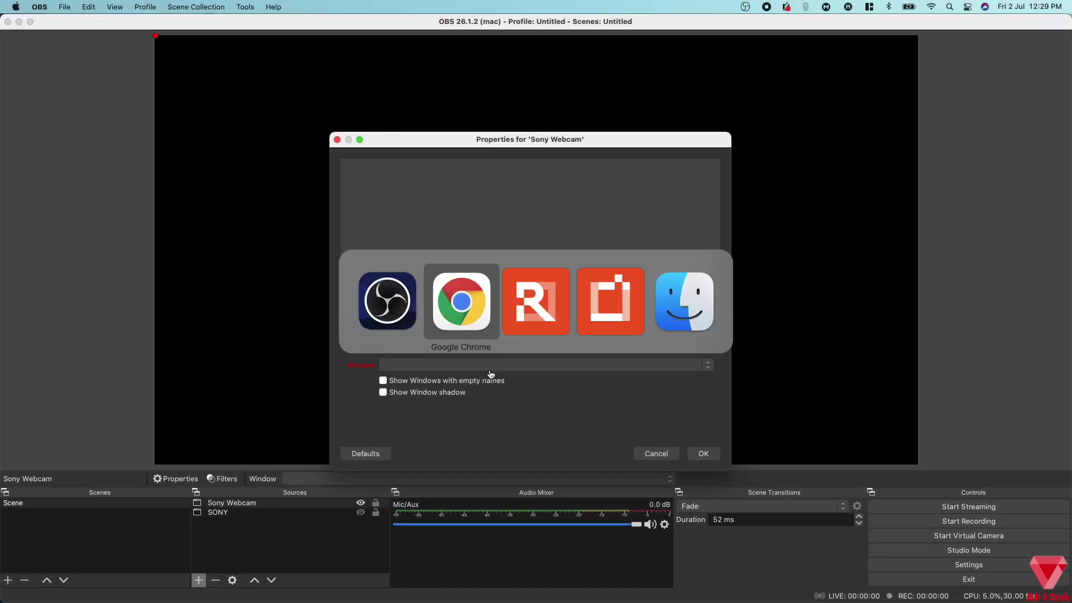
{"action": "key", "text": "super+Tab"}
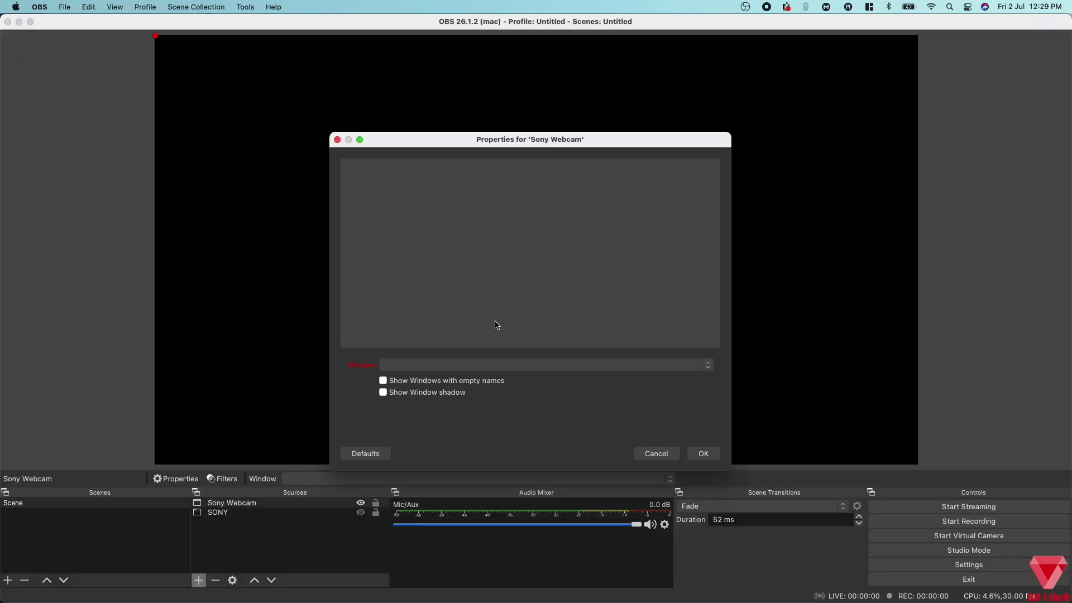
{"action": "left_click", "coordinate": [431, 317]}
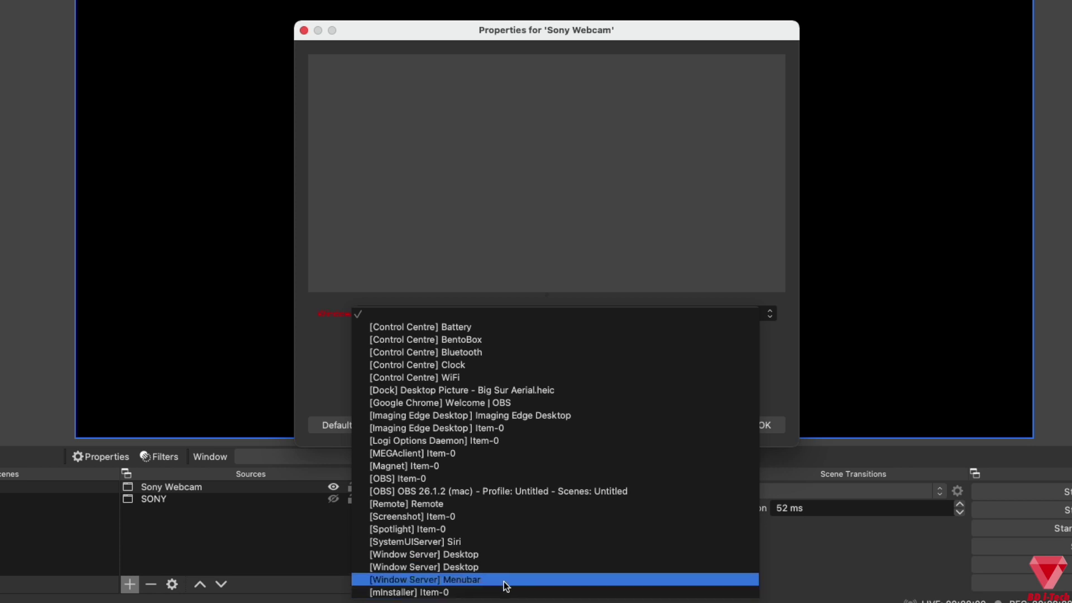
{"action": "left_click", "coordinate": [461, 507]}
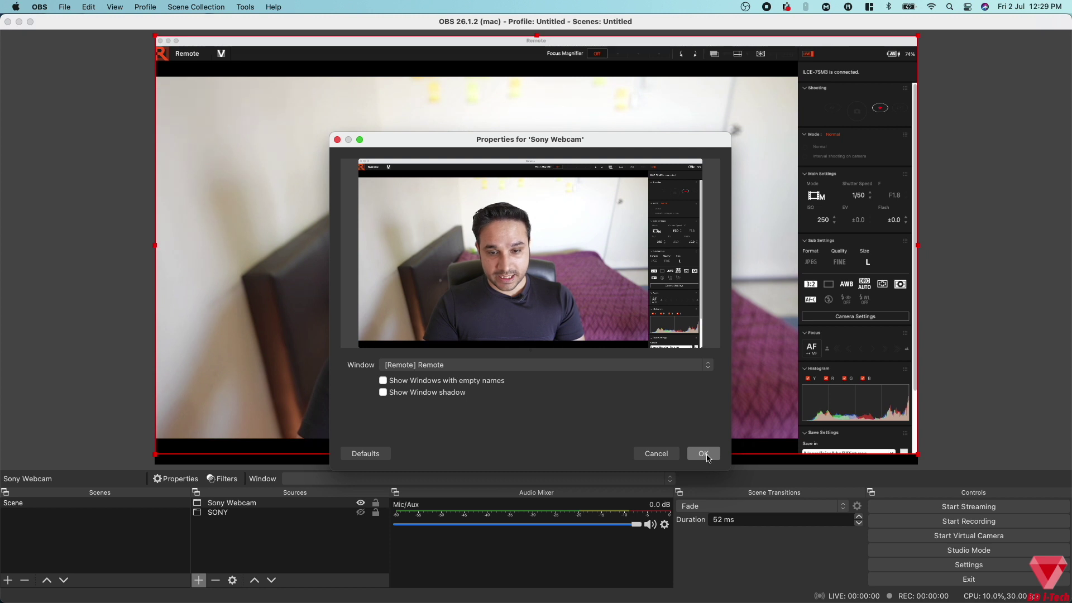
Step: Crop the control panel, title bar and bottom edge off Sony Webcam, then fit it to screen
{"action": "left_click", "coordinate": [704, 454]}
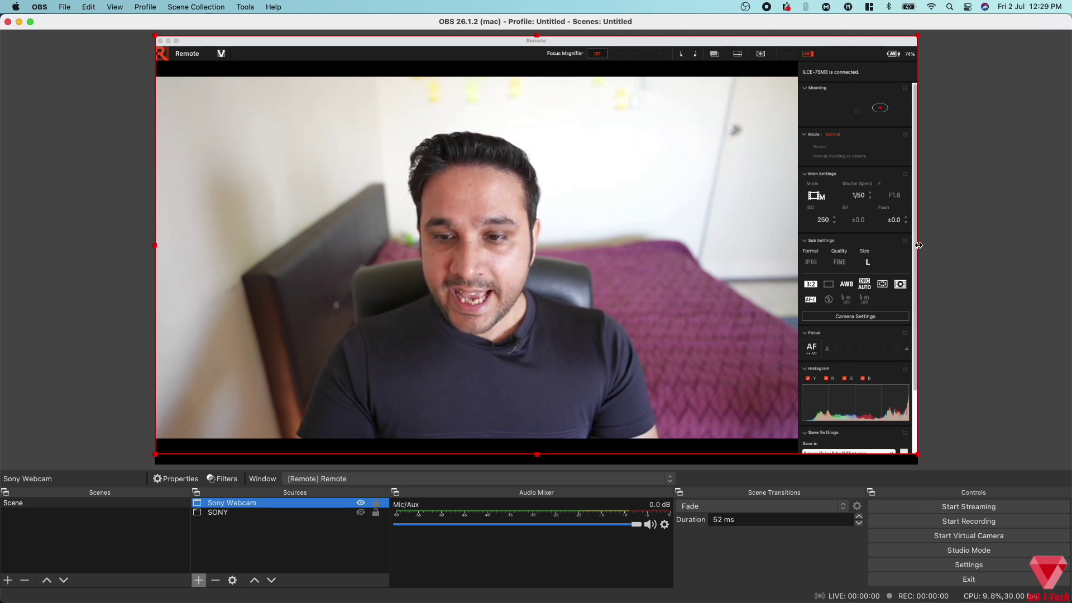
{"action": "left_click_drag", "start_coordinate": [916, 245], "coordinate": [798, 247]}
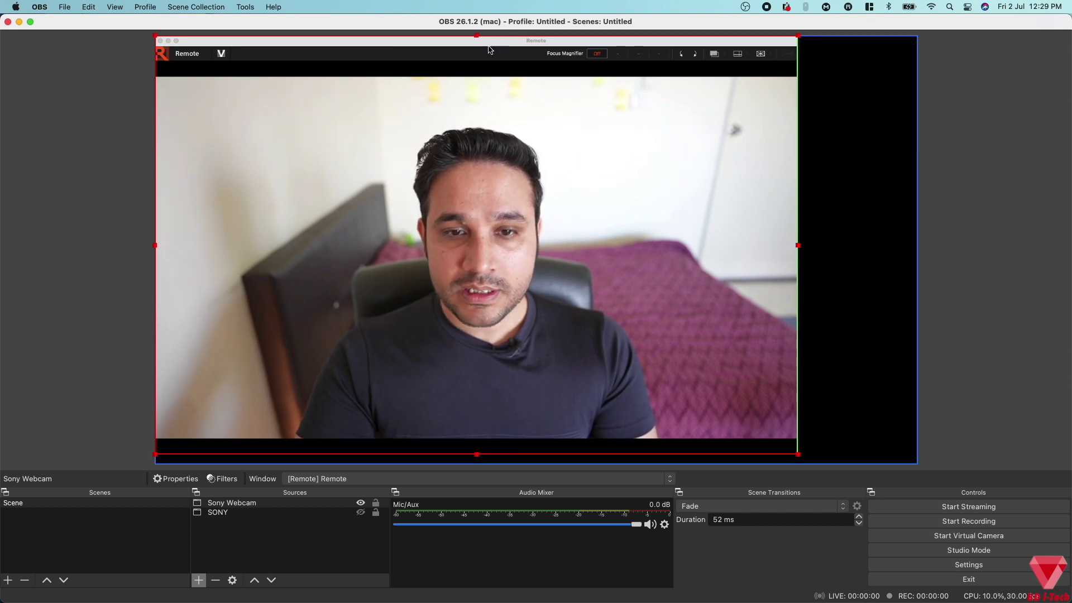
{"action": "left_click_drag", "start_coordinate": [476, 36], "coordinate": [470, 75]}
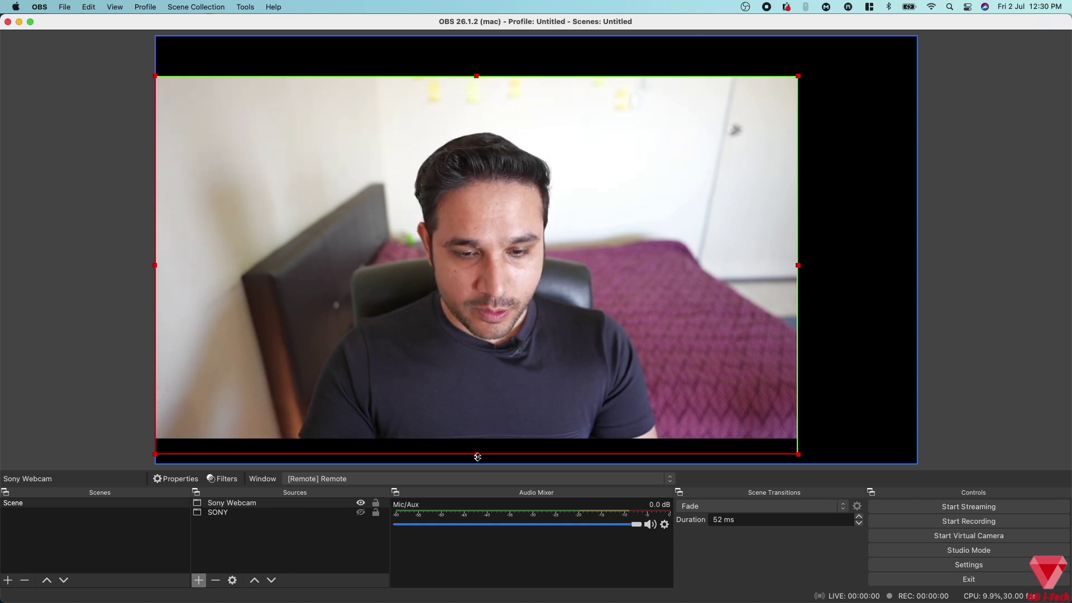
{"action": "left_click_drag", "start_coordinate": [478, 454], "coordinate": [479, 438]}
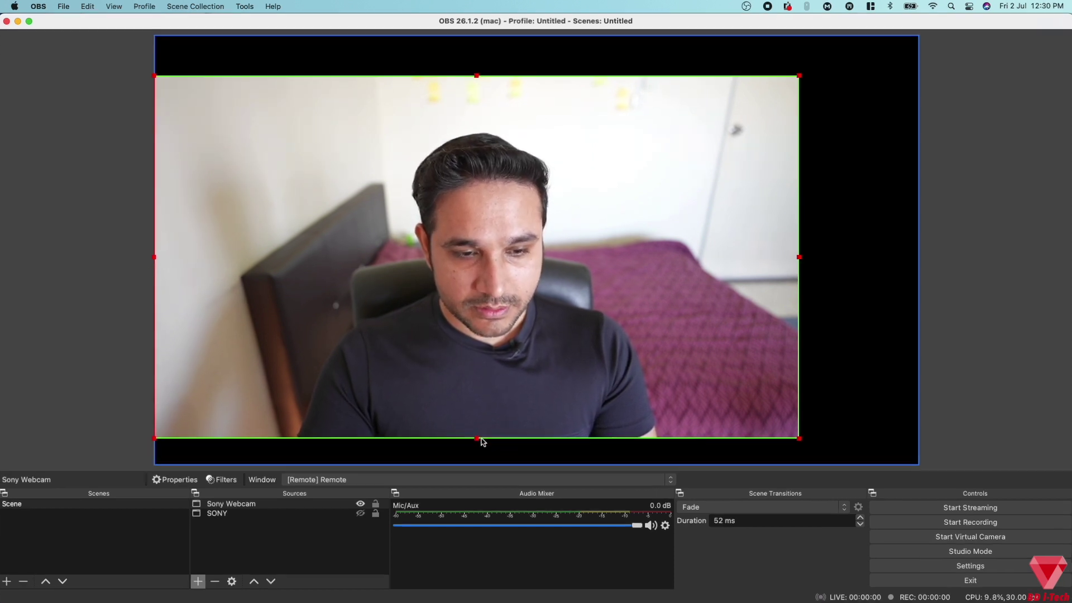
{"action": "right_click", "coordinate": [584, 170]}
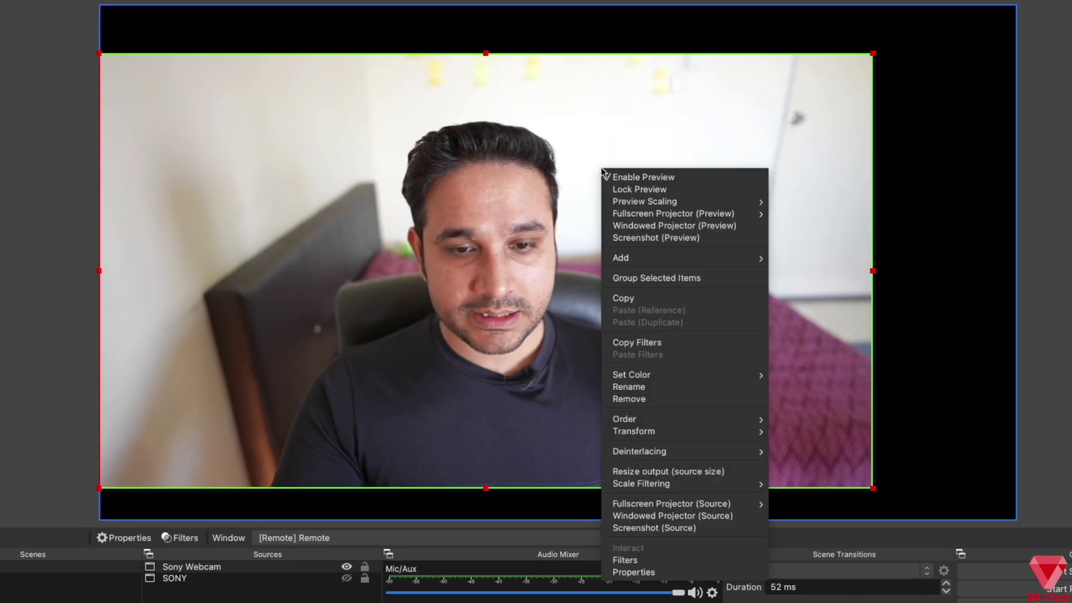
{"action": "mouse_move", "coordinate": [741, 435]}
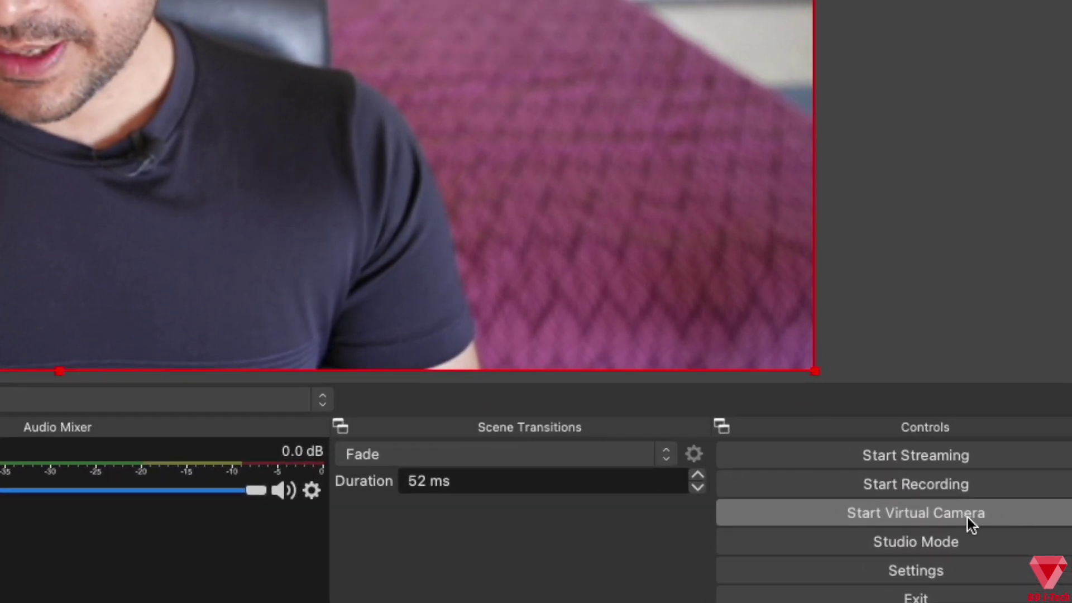
Step: Start OBS's virtual camera from the Controls panel
{"action": "left_click", "coordinate": [983, 514]}
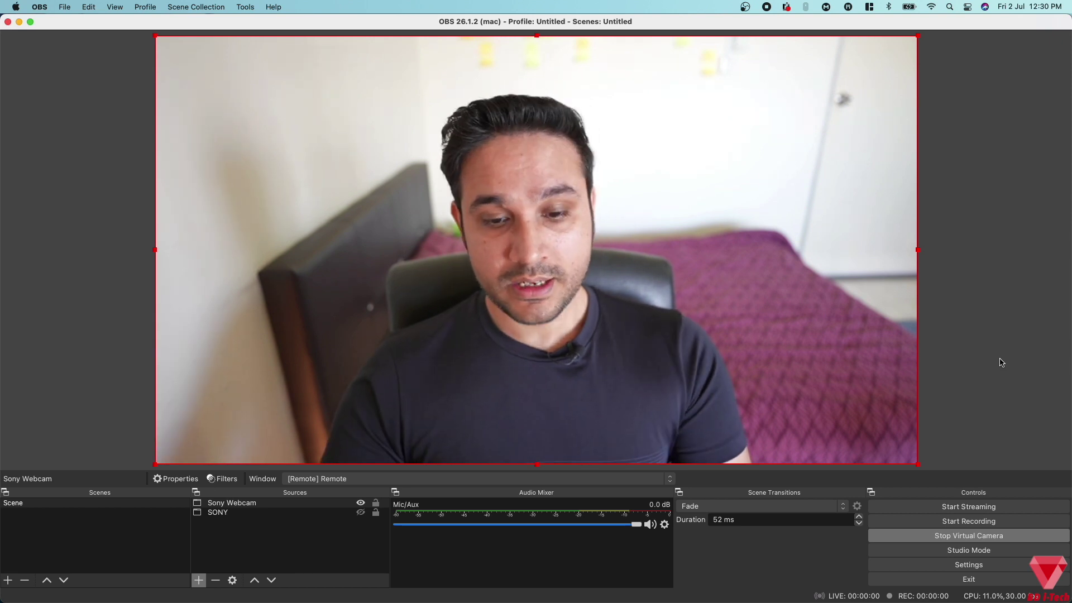
{"action": "mouse_move", "coordinate": [428, 598]}
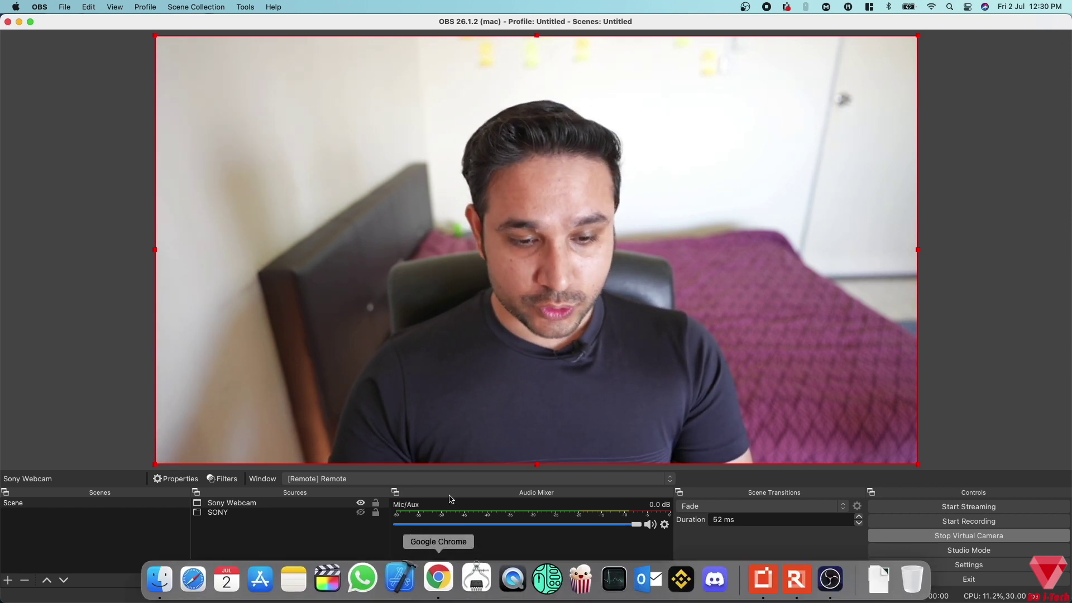
Step: Launch zoom.us via Spotlight, start a new meeting, skip audio, and show the camera choices
{"action": "key", "text": "super+space"}
{"action": "type", "text": "zoom"}
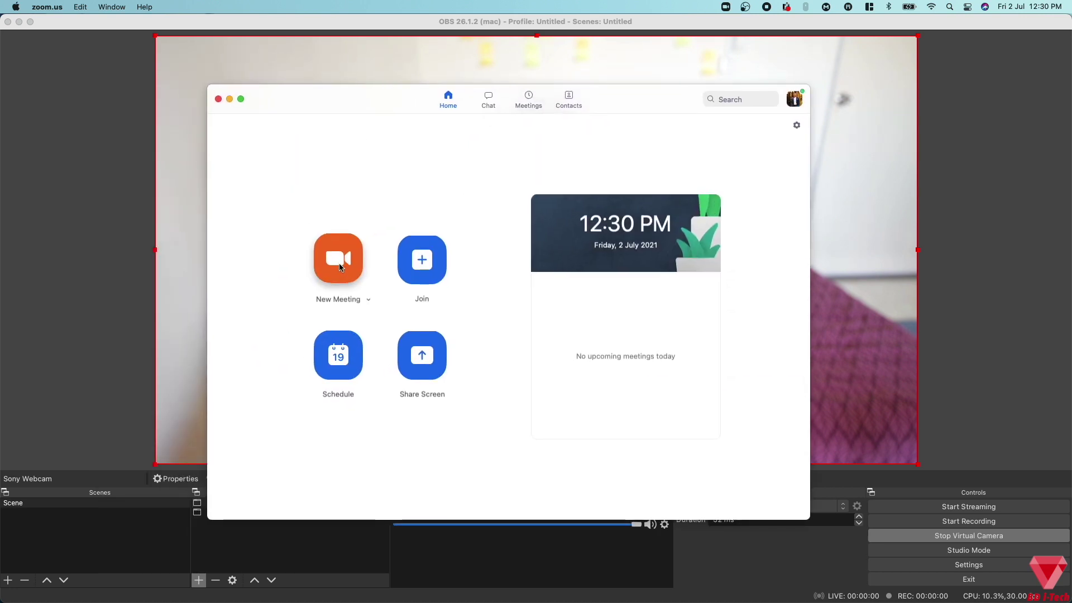
{"action": "left_click", "coordinate": [342, 260]}
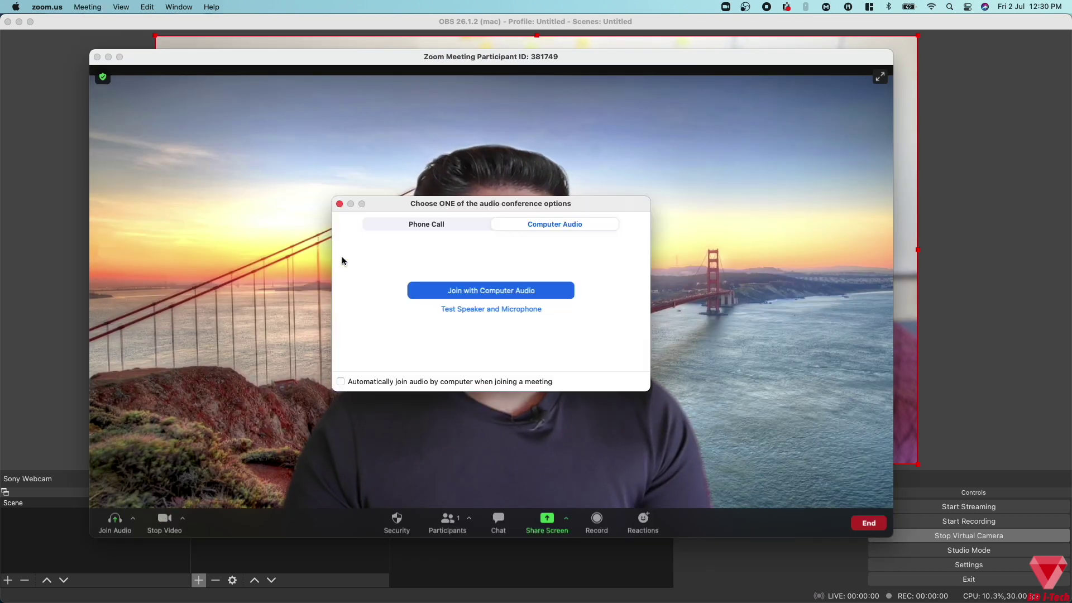
{"action": "left_click", "coordinate": [340, 205]}
{"action": "left_click", "coordinate": [183, 518]}
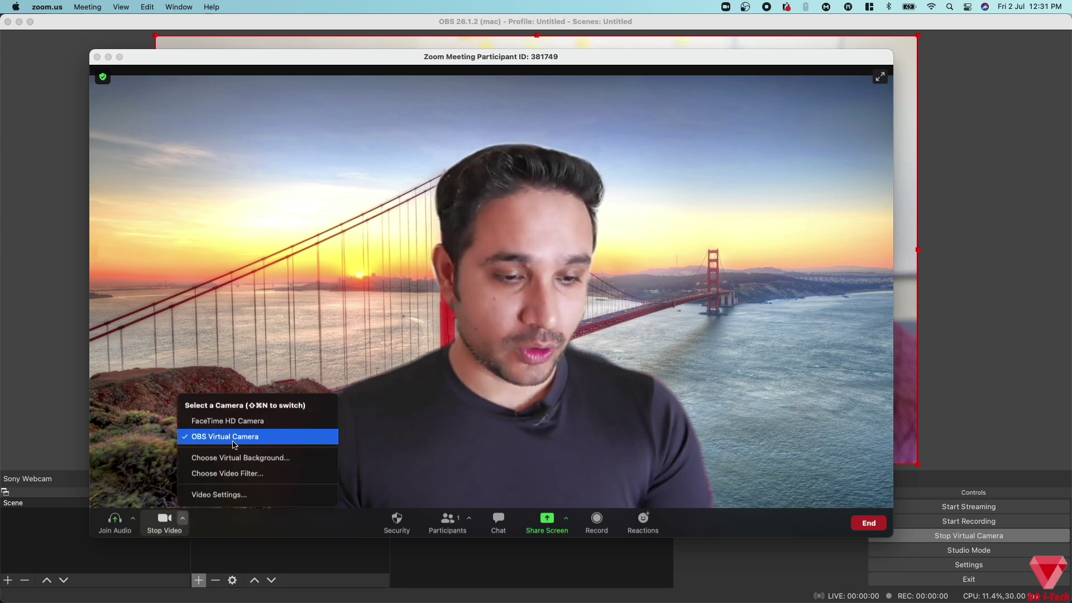
Step: Set Zoom's Background & Filters to None, replacing Golden Gate, and return to the full-screen meeting
{"action": "left_click", "coordinate": [239, 496]}
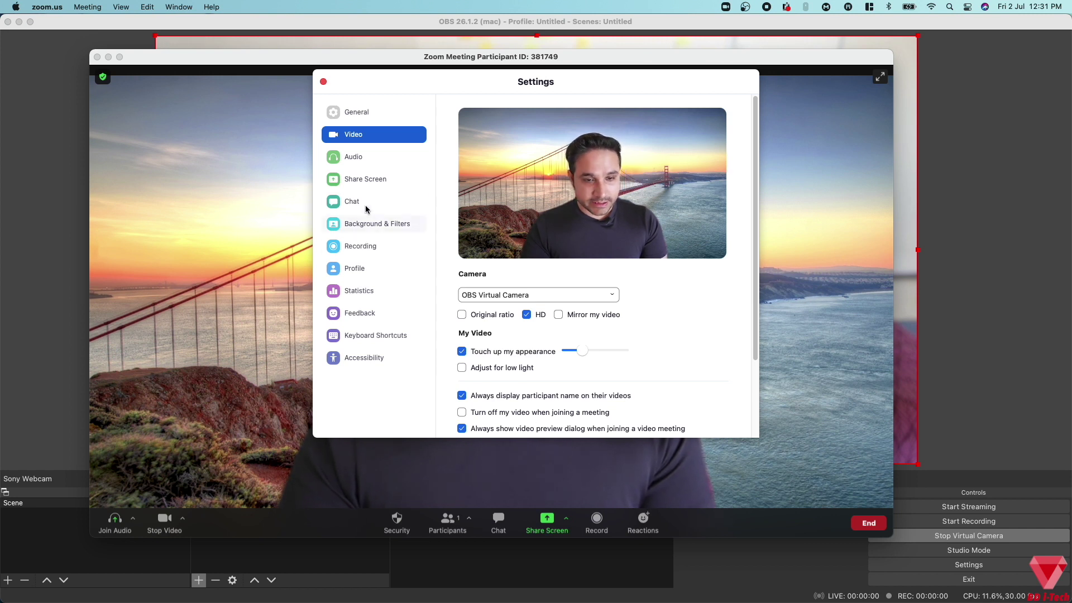
{"action": "left_click", "coordinate": [368, 223]}
{"action": "left_click", "coordinate": [495, 313]}
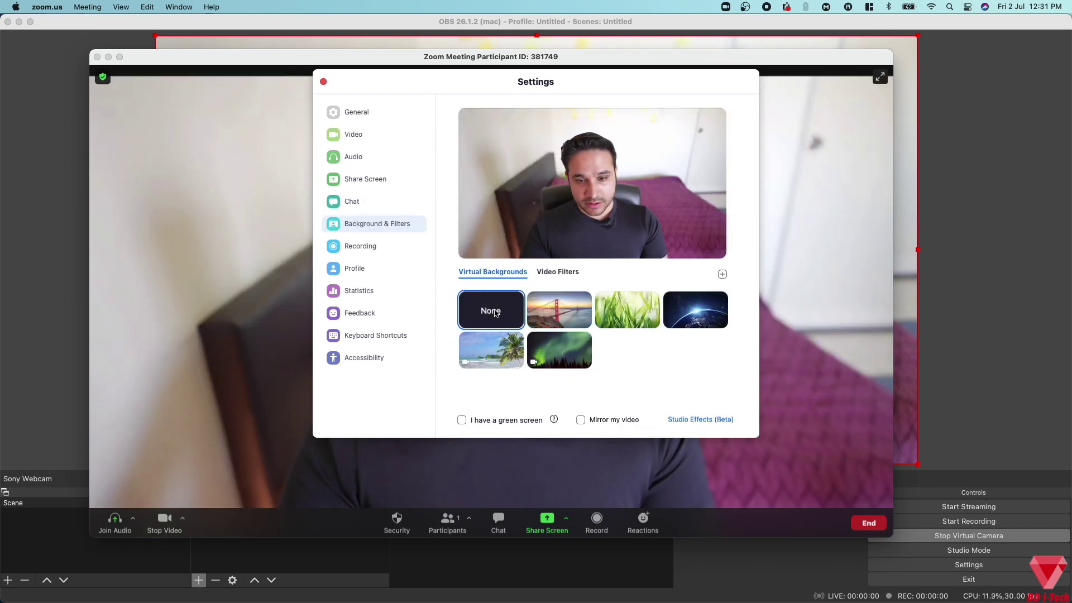
{"action": "left_click", "coordinate": [323, 83]}
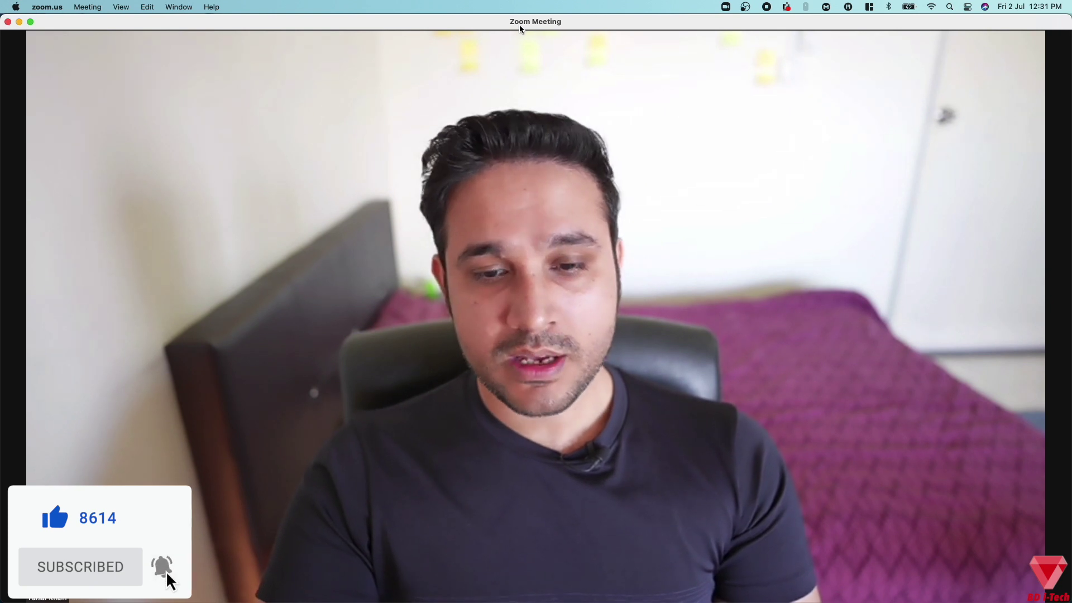
{"action": "mouse_move", "coordinate": [469, 176]}
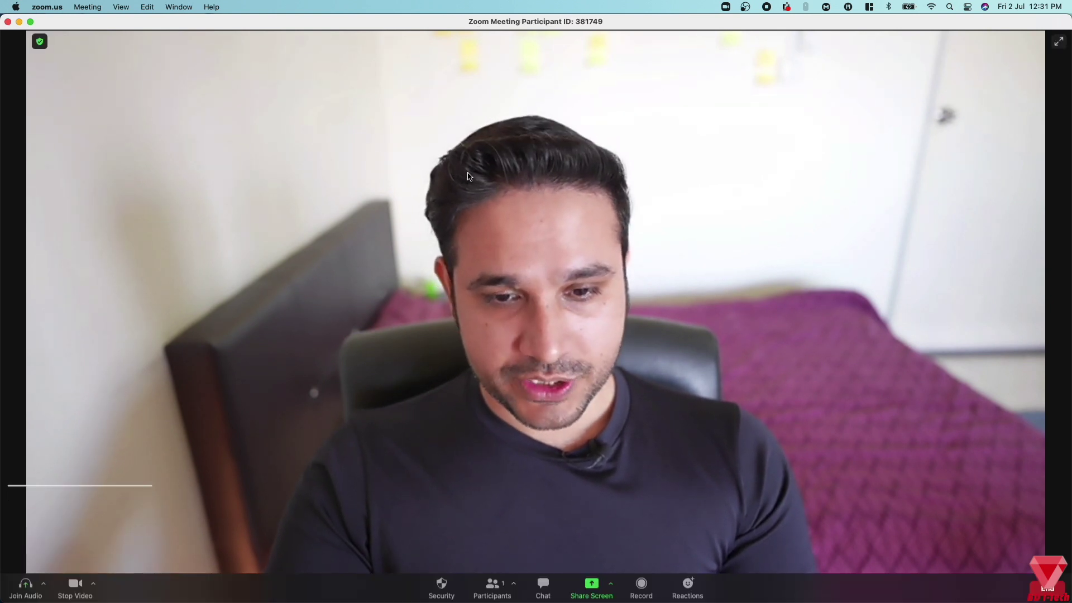